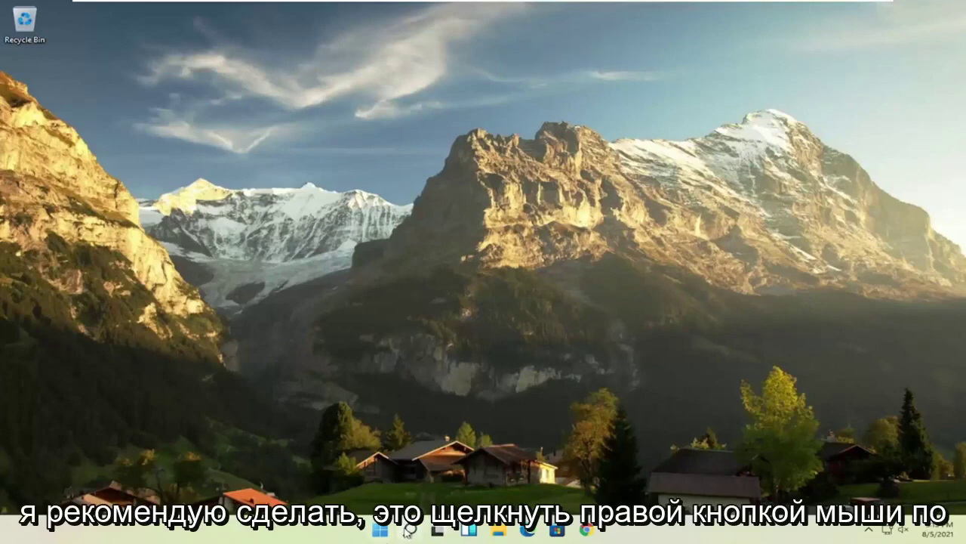
Step: Open Task Manager from the Start right-click menu and show its Startup apps list
right_click(381, 531)
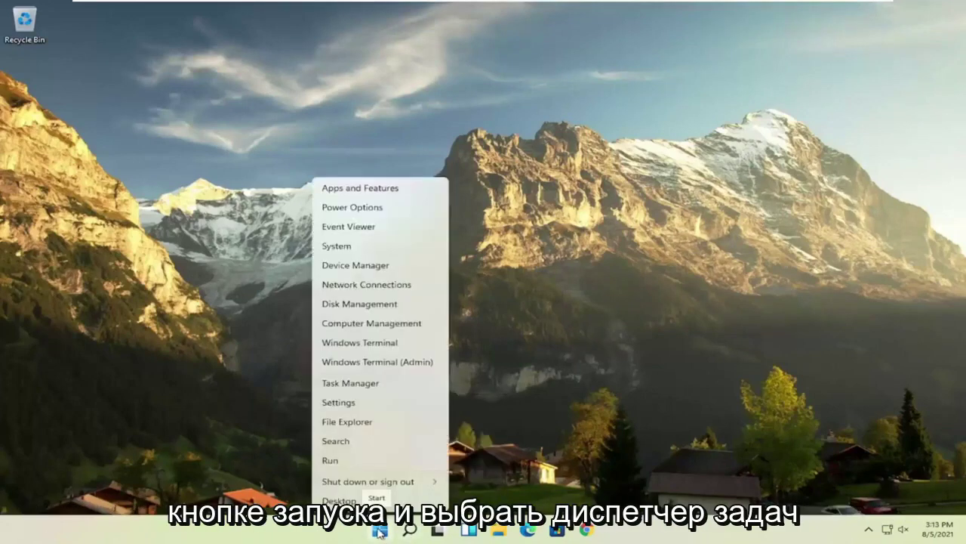
left_click(350, 382)
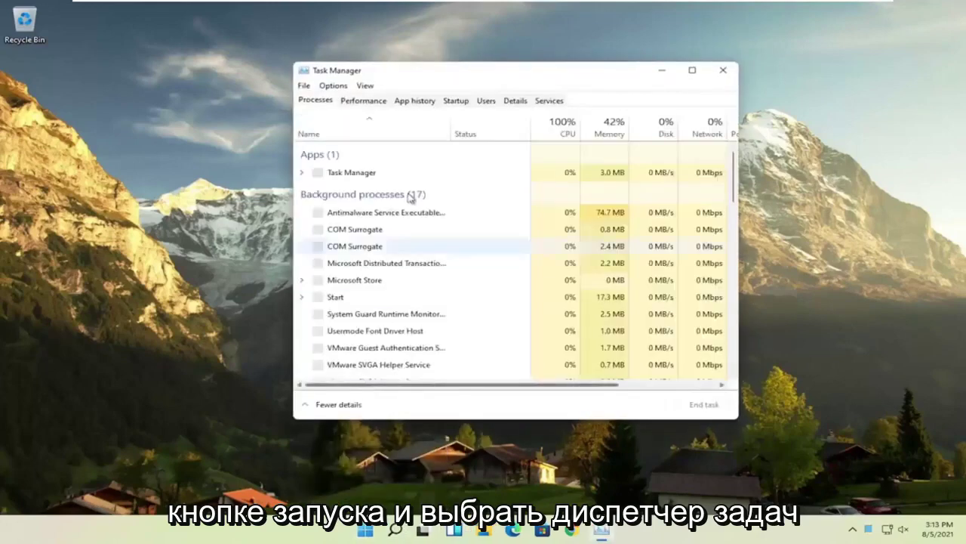
left_click(458, 102)
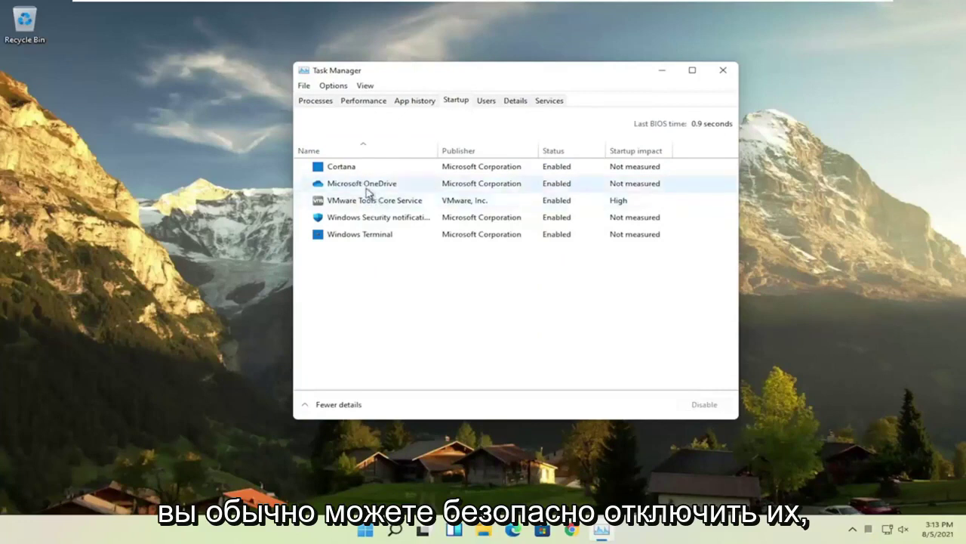
Step: Disable Microsoft OneDrive in the Startup list so its status reads Disabled
left_click(349, 189)
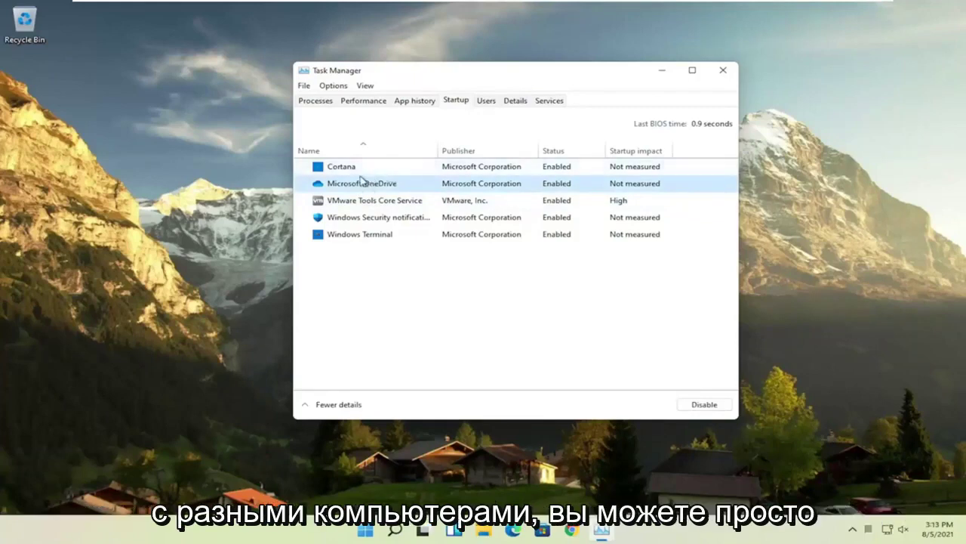
left_click(691, 405)
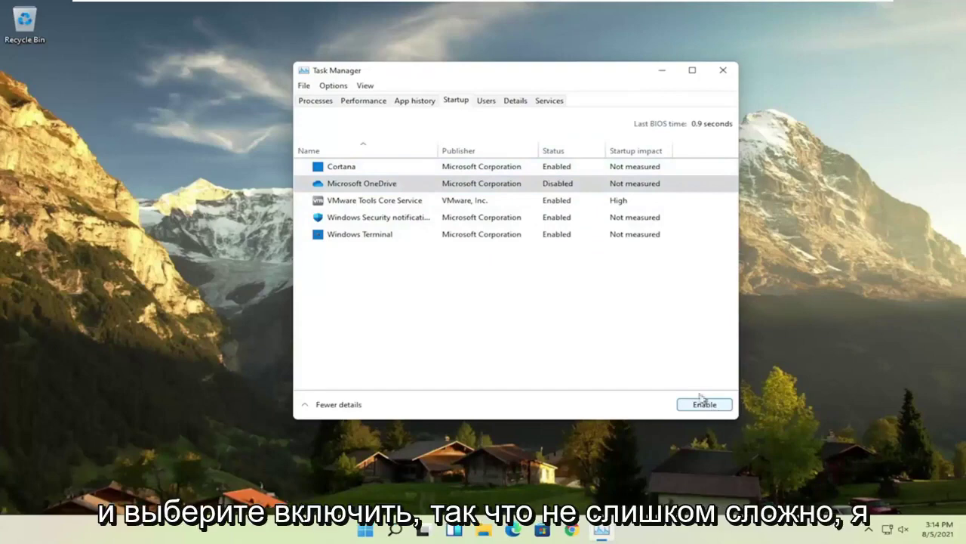
Step: Close Task Manager and open Apps & features through an 'apps' search
left_click(721, 71)
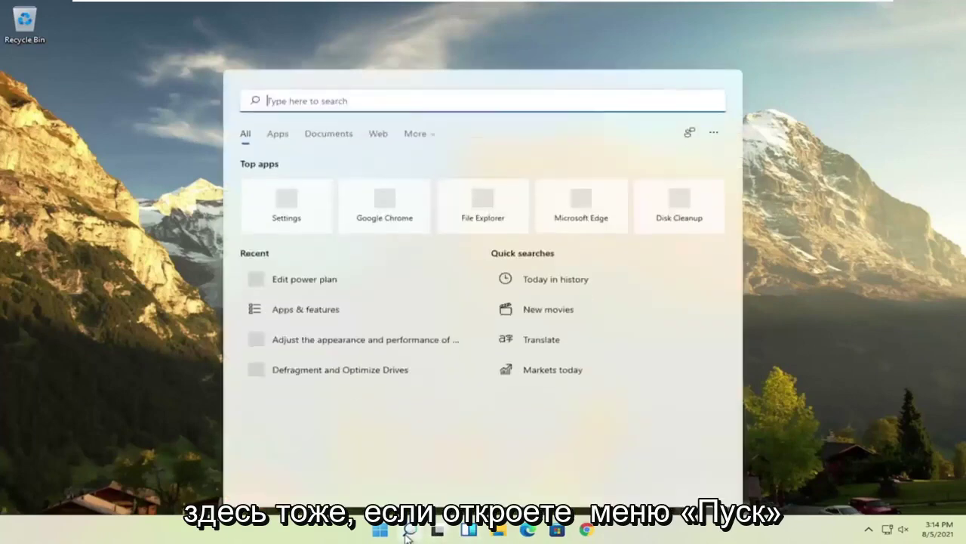
left_click(408, 530)
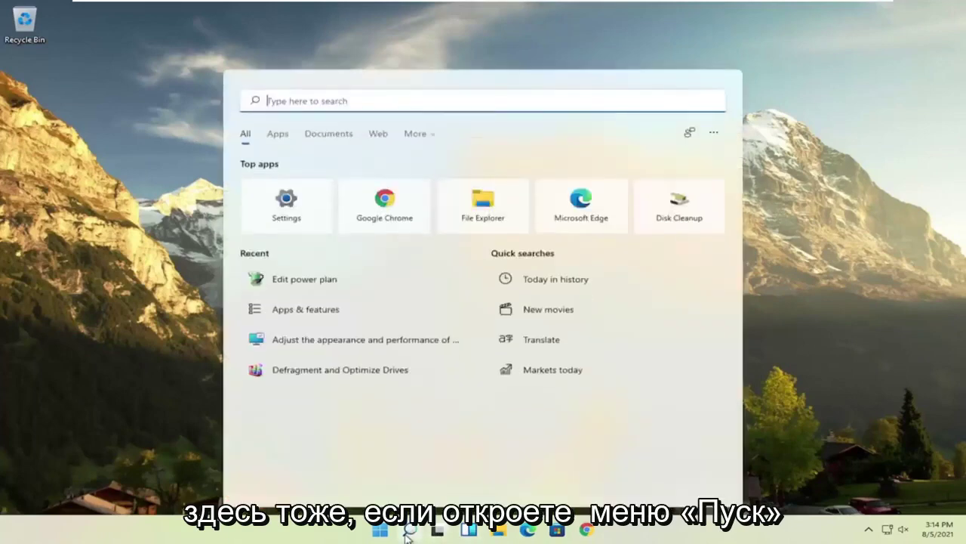
type("apps")
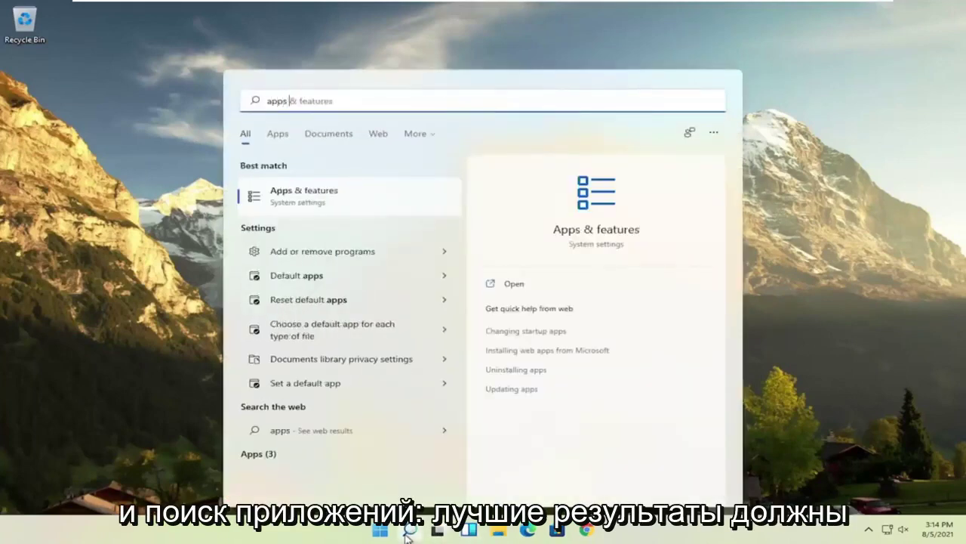
left_click(297, 195)
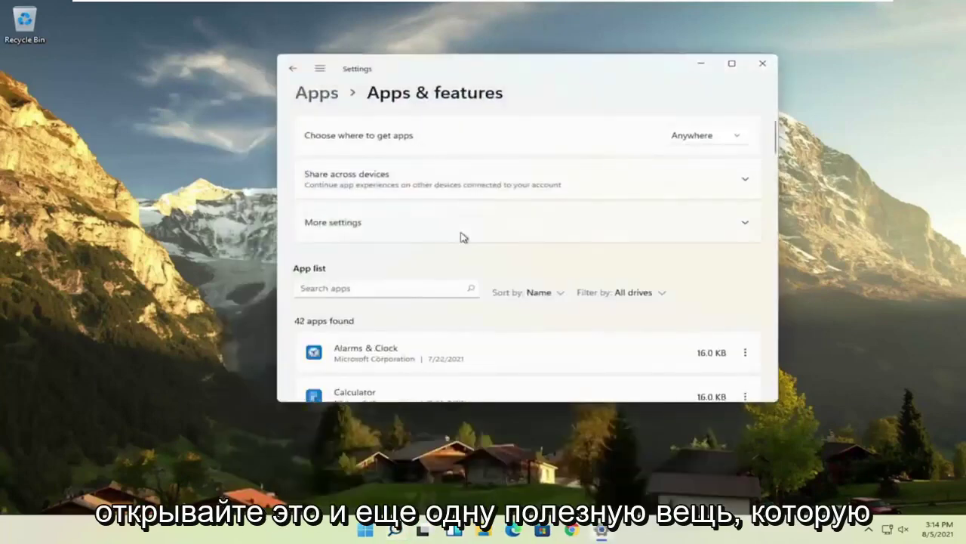
Step: Scroll the installed apps, view CCleaner's options, and dismiss them unchanged
scroll(423, 272, "down", 3)
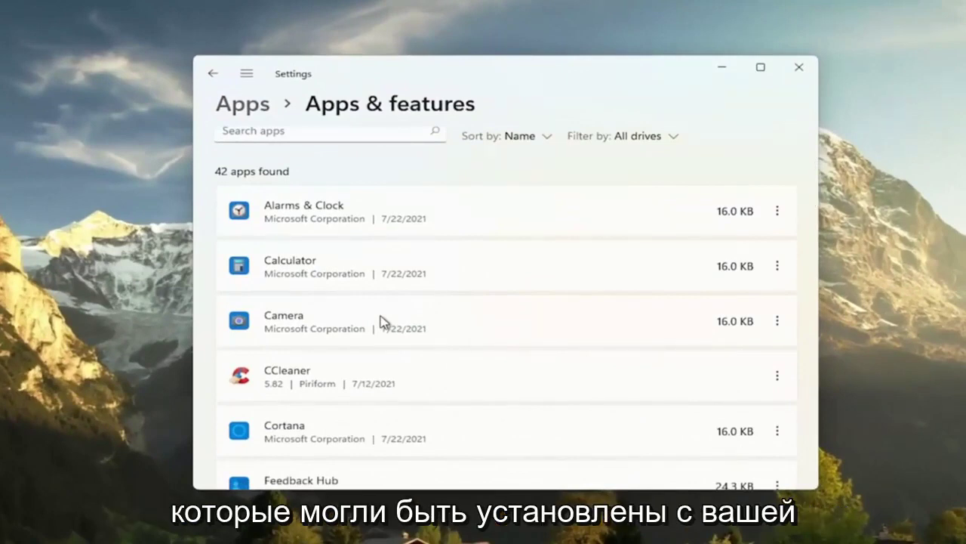
scroll(381, 321, "down", 1)
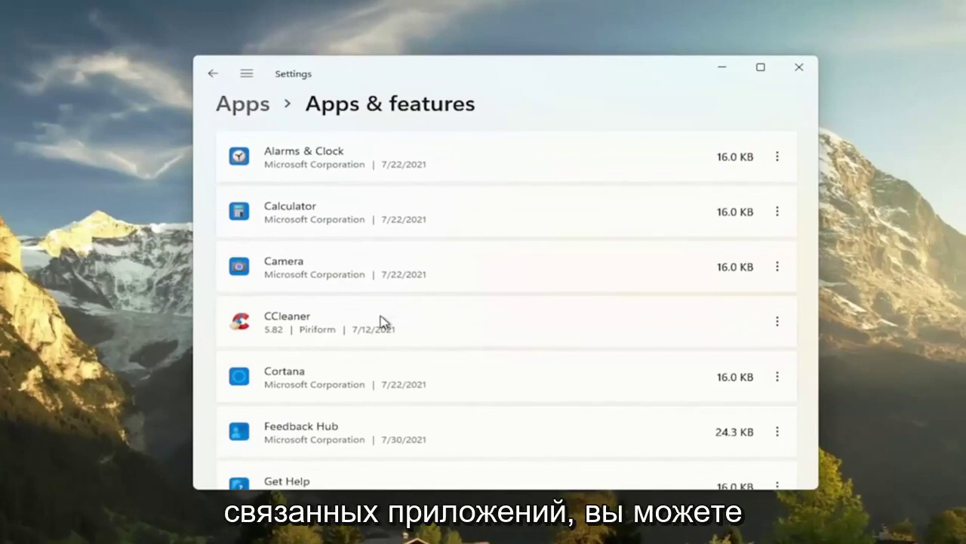
left_click(779, 323)
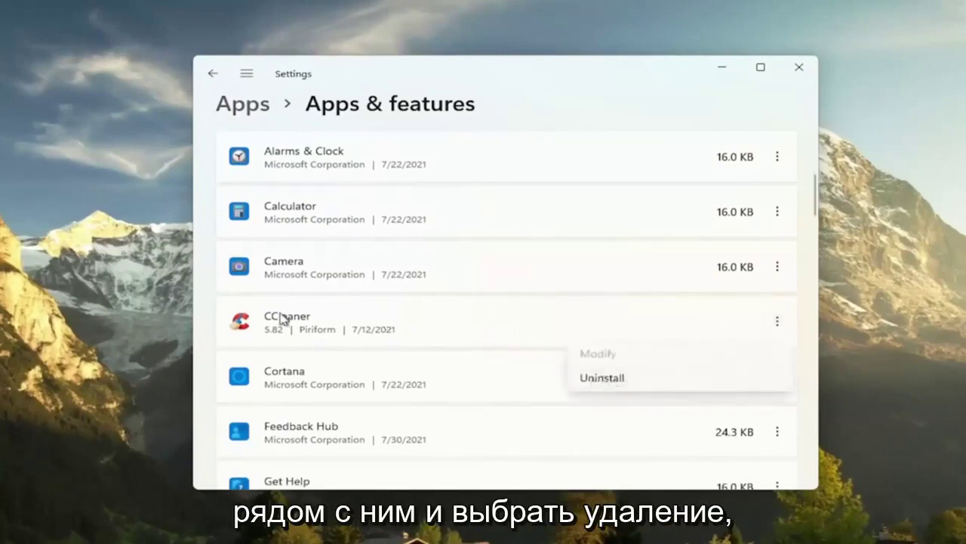
left_click(563, 151)
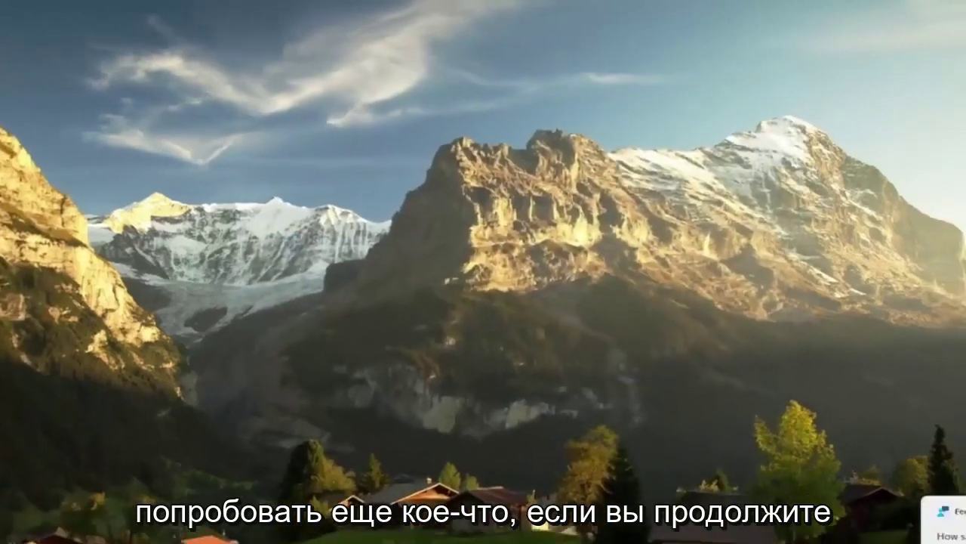
right_click(408, 530)
Step: Search 'adjust', select Adjust for best performance in Performance Options, and apply it
left_click(410, 531)
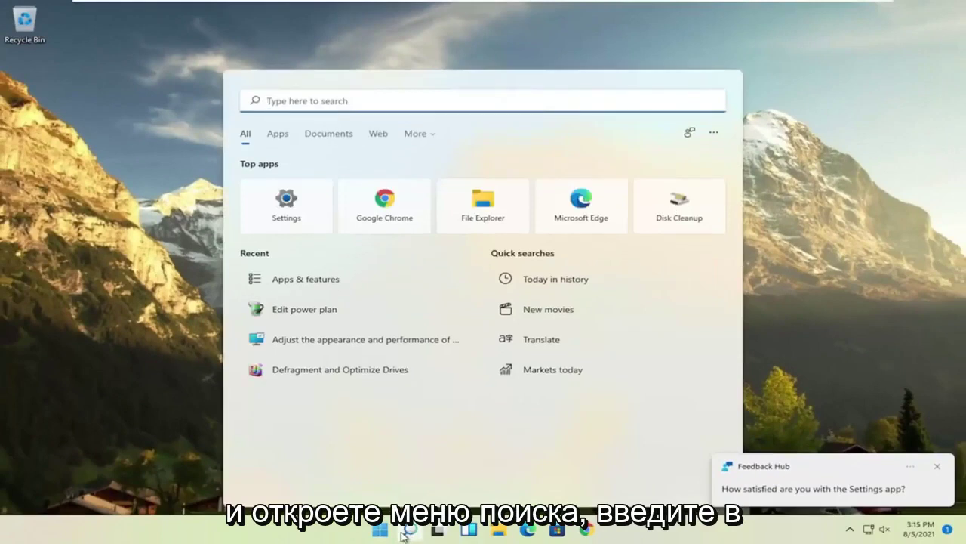
type("adjust")
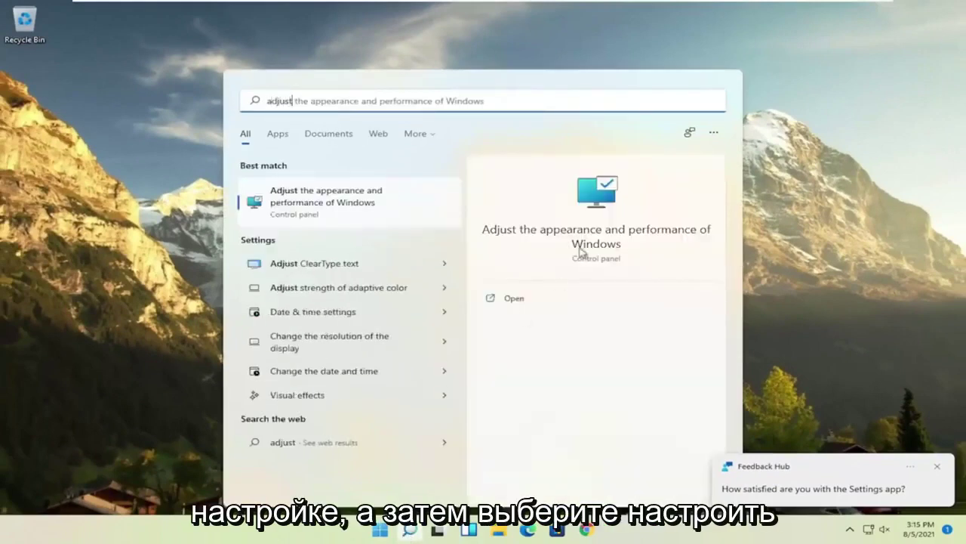
left_click(361, 202)
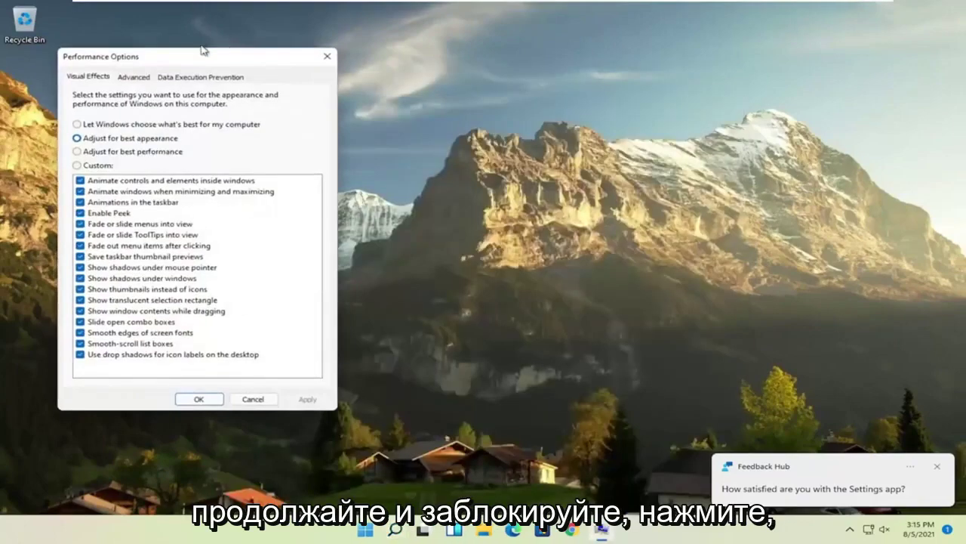
left_click_drag(202, 50, 384, 52)
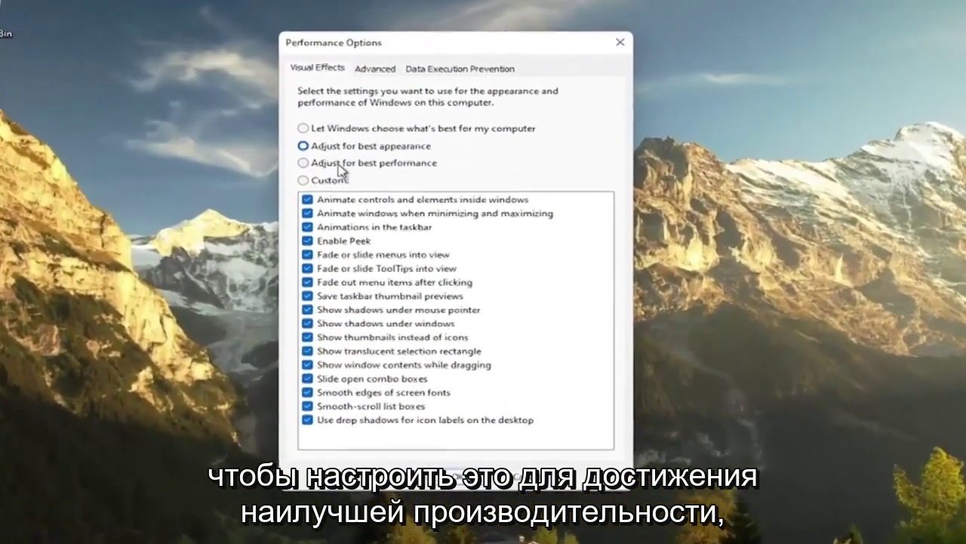
left_click(275, 154)
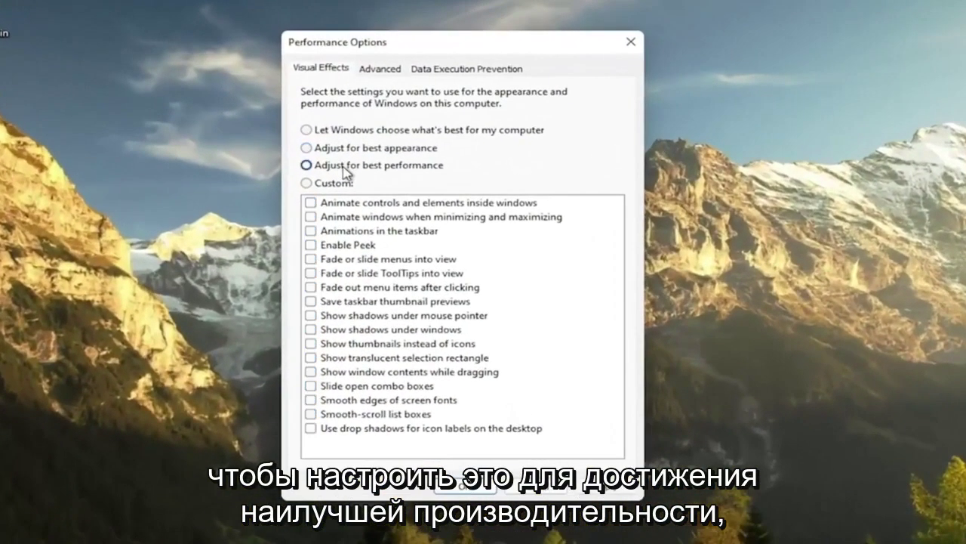
left_click(606, 486)
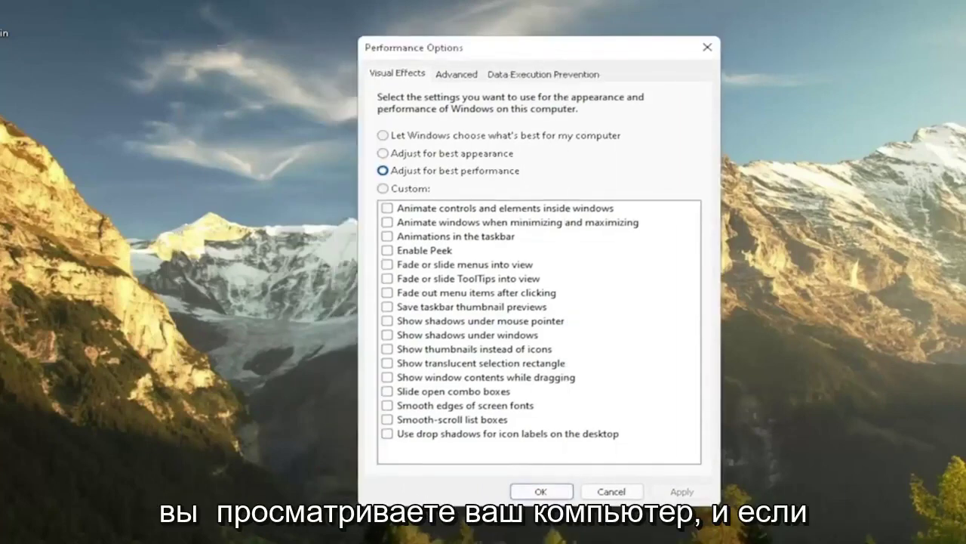
key("super")
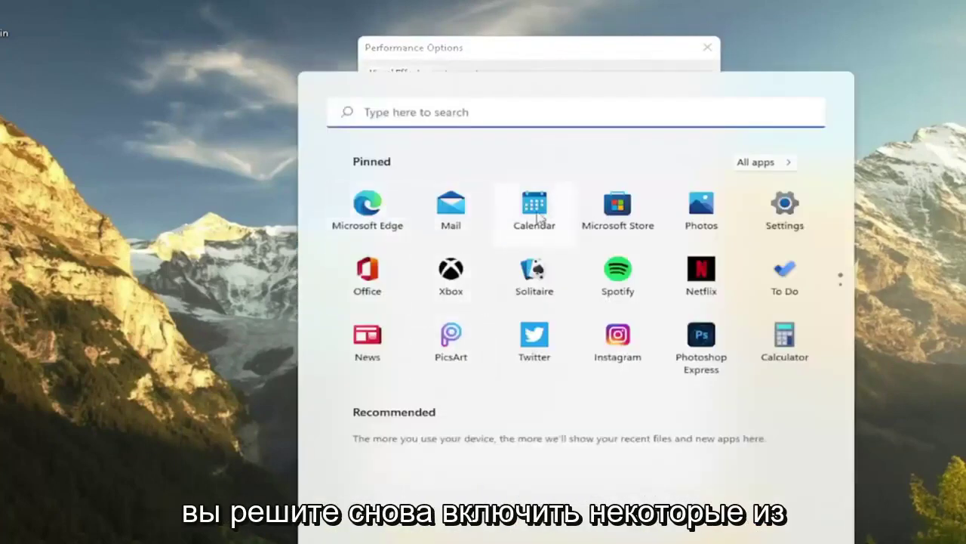
left_click(535, 211)
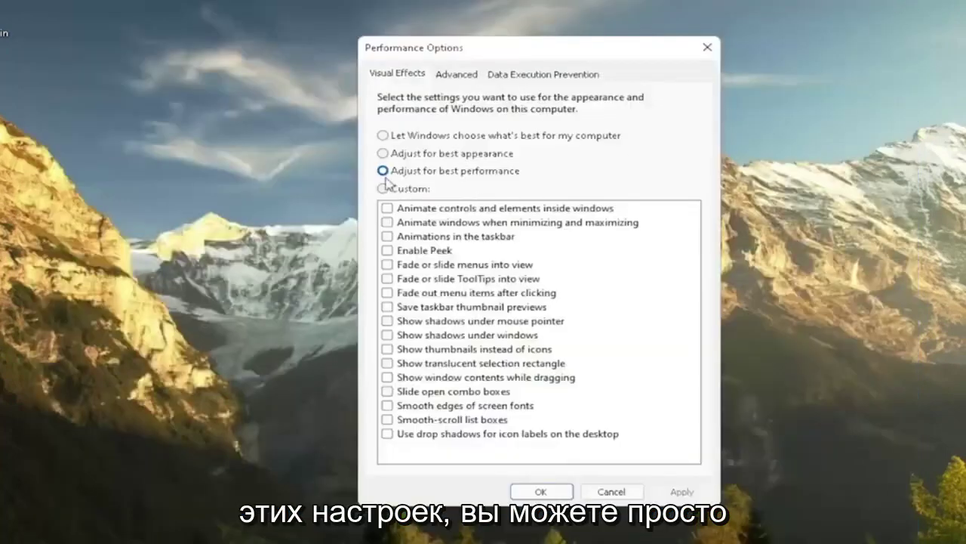
Step: Re-enable only Show window contents while dragging among the visual effects and apply it
left_click(392, 349)
left_click(387, 293)
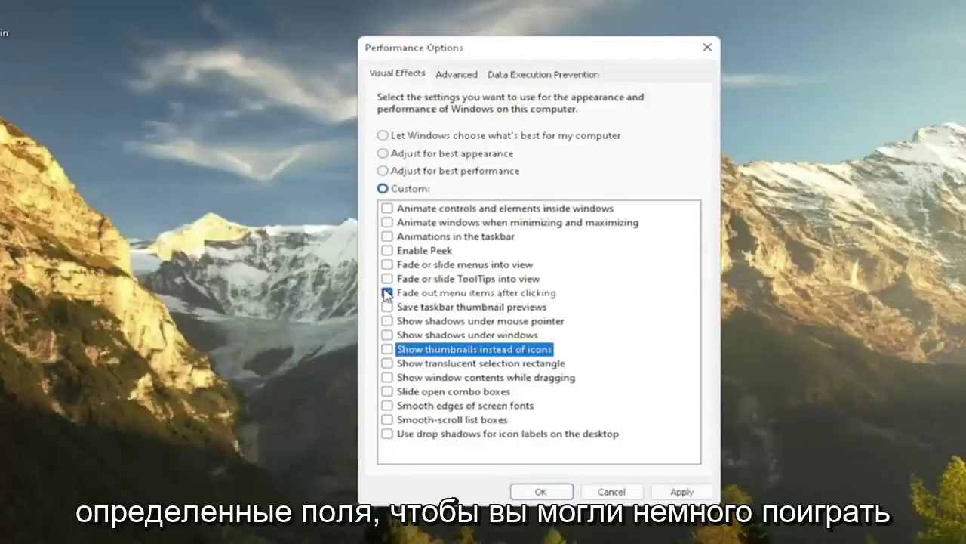
left_click(386, 293)
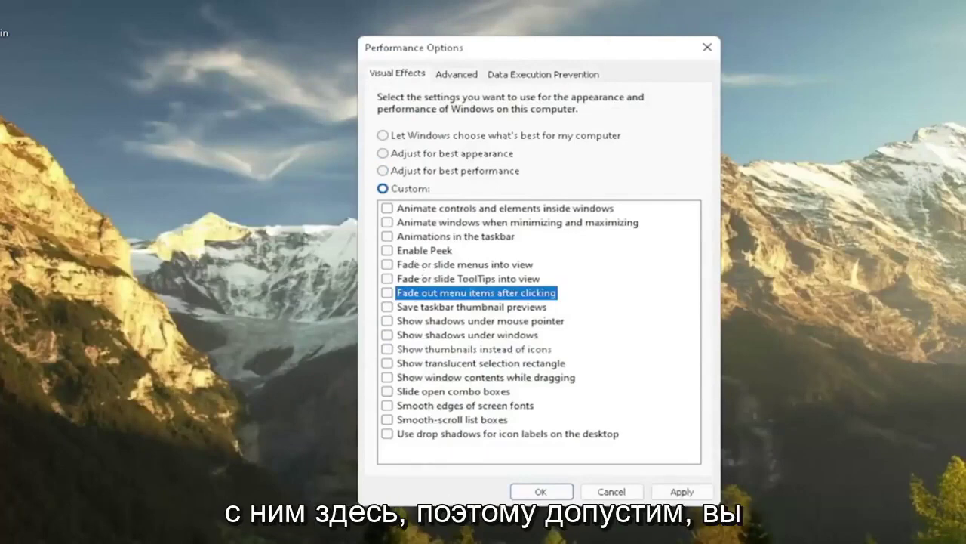
mouse_move(595, 46)
left_mouse_down()
mouse_move(711, 71)
mouse_move(332, 74)
mouse_move(668, 82)
mouse_move(573, 50)
mouse_move(597, 48)
left_mouse_up()
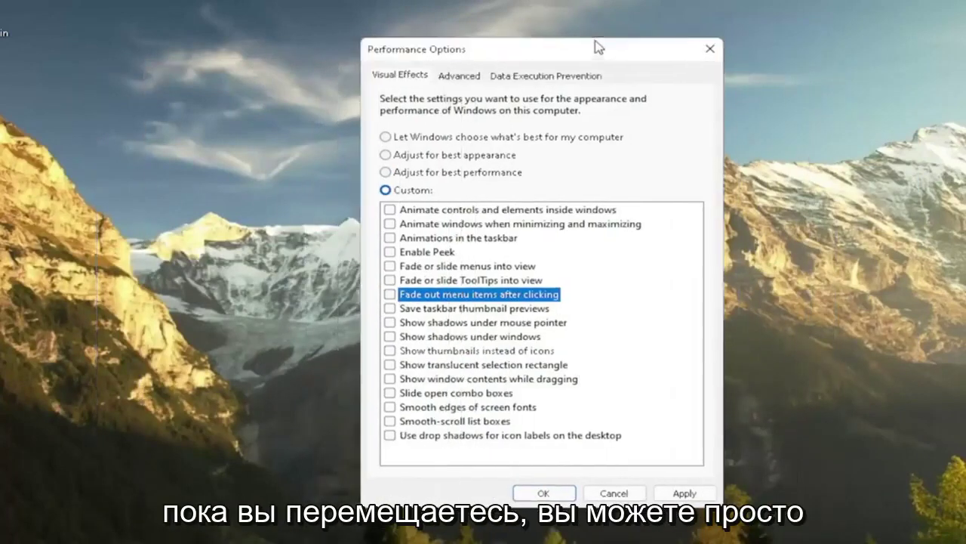
left_click(423, 379)
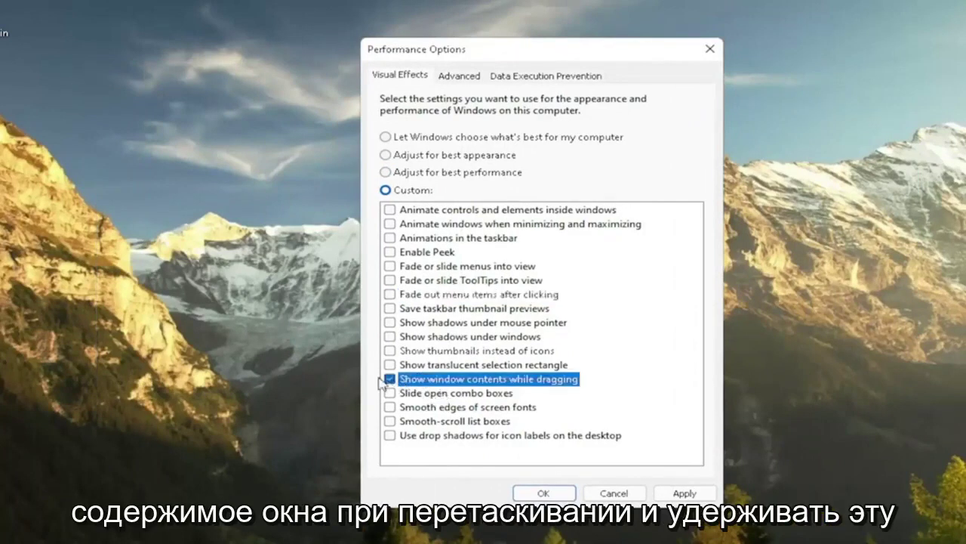
left_click(699, 494)
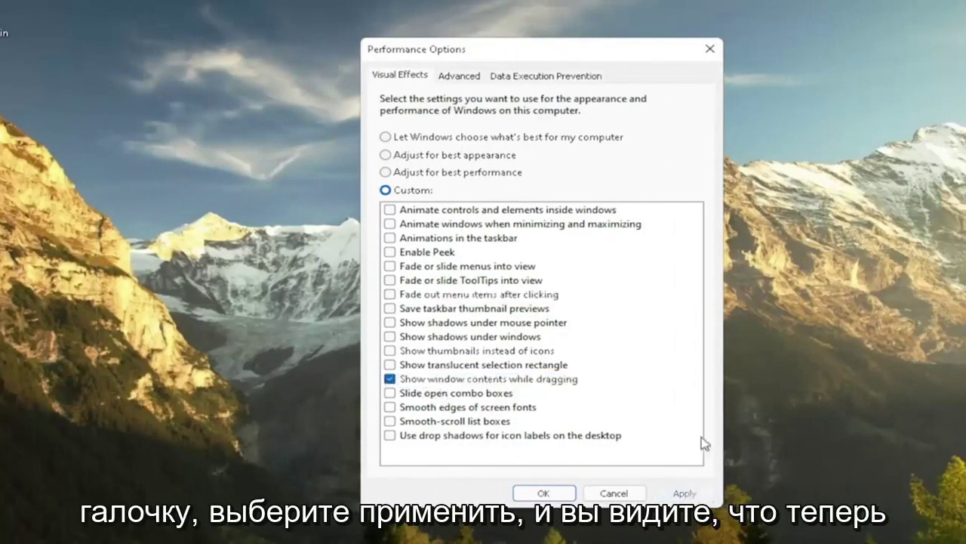
mouse_move(539, 54)
left_mouse_down()
mouse_move(372, 92)
mouse_move(639, 48)
mouse_move(544, 52)
left_mouse_up()
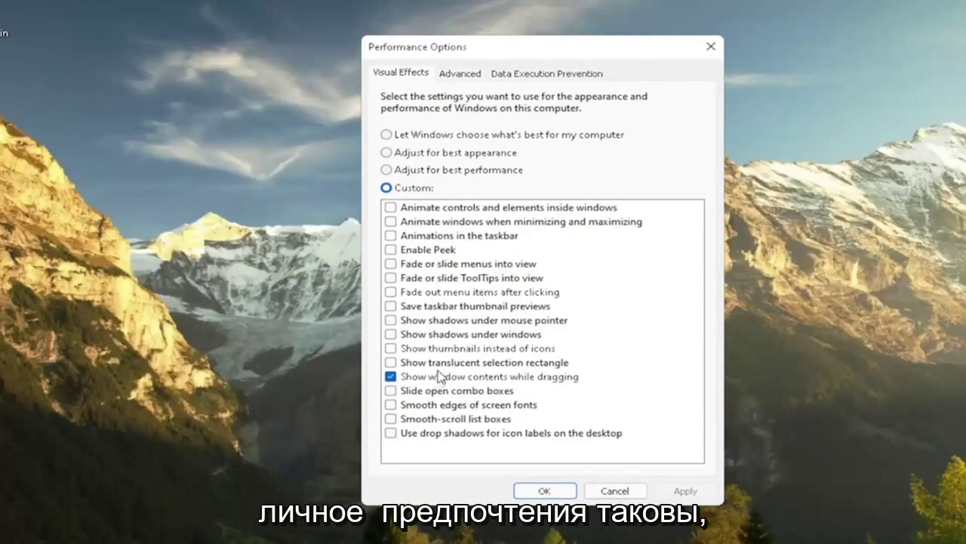
Step: Close Performance Options and search for 'control'
left_click(710, 44)
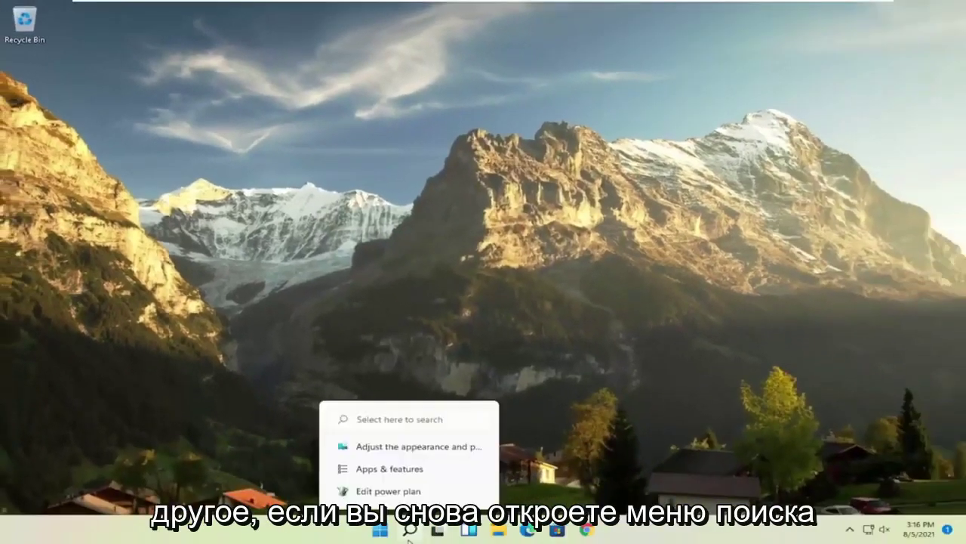
left_click(408, 529)
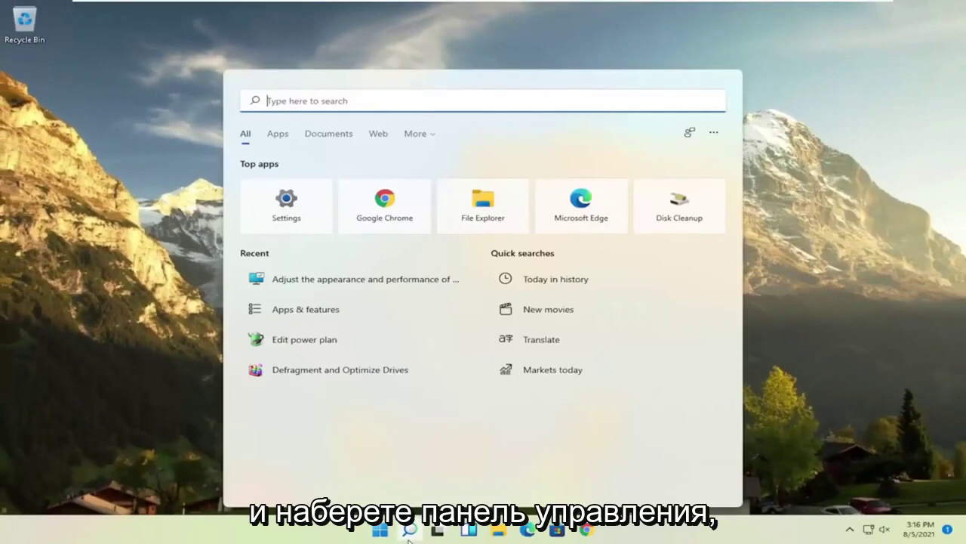
type("control")
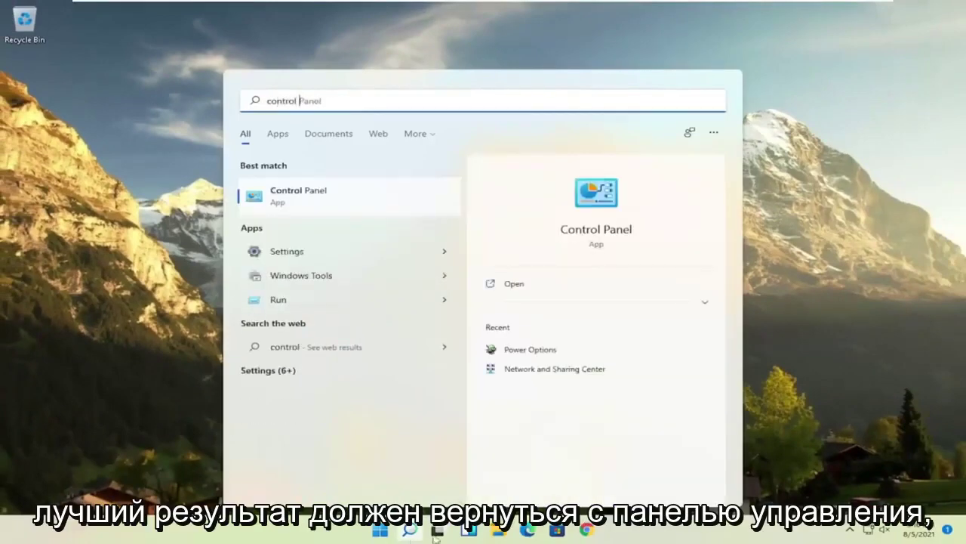
Step: Open Control Panel, keep the Large icons view, and go to Power Options
left_click(308, 198)
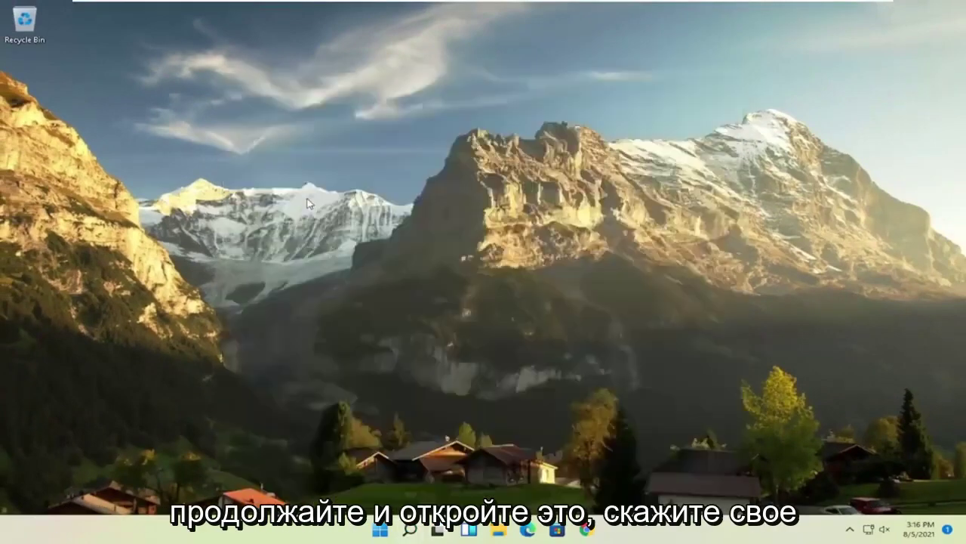
left_click(784, 153)
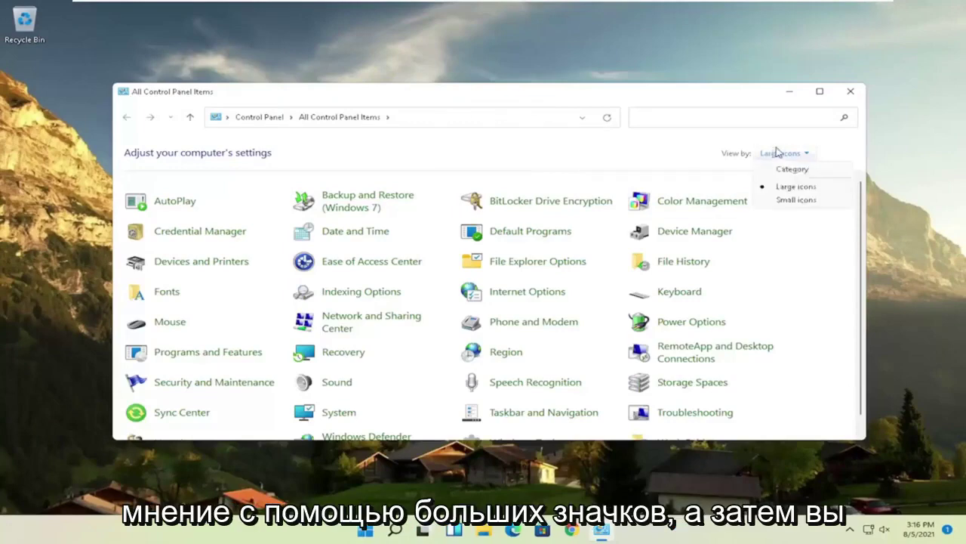
left_click(789, 188)
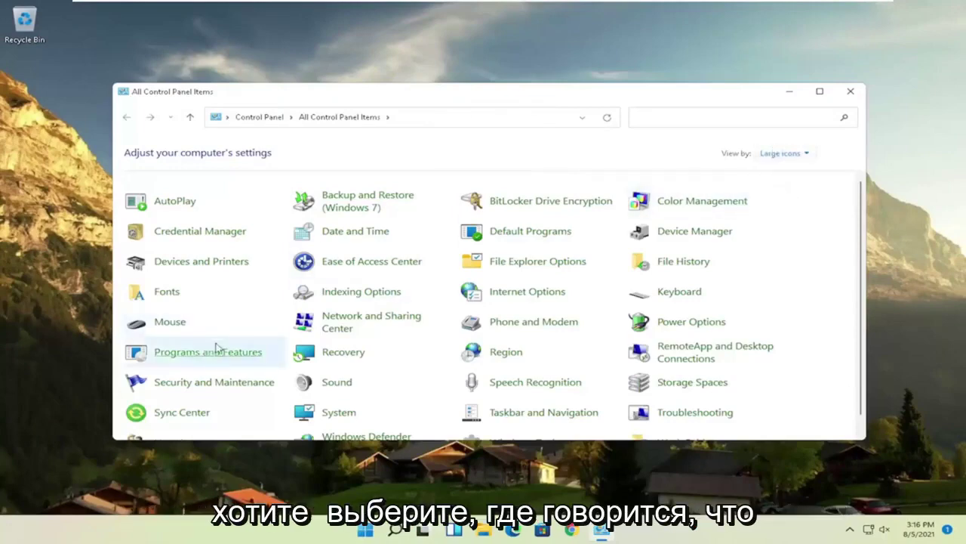
left_click(688, 323)
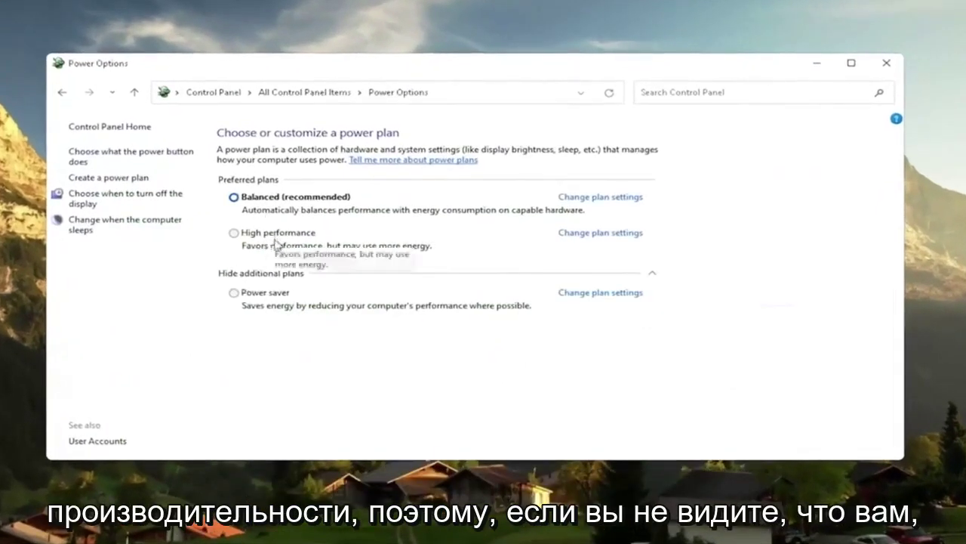
Step: Reveal the additional plans, select High performance, and close Power Options
left_click(266, 273)
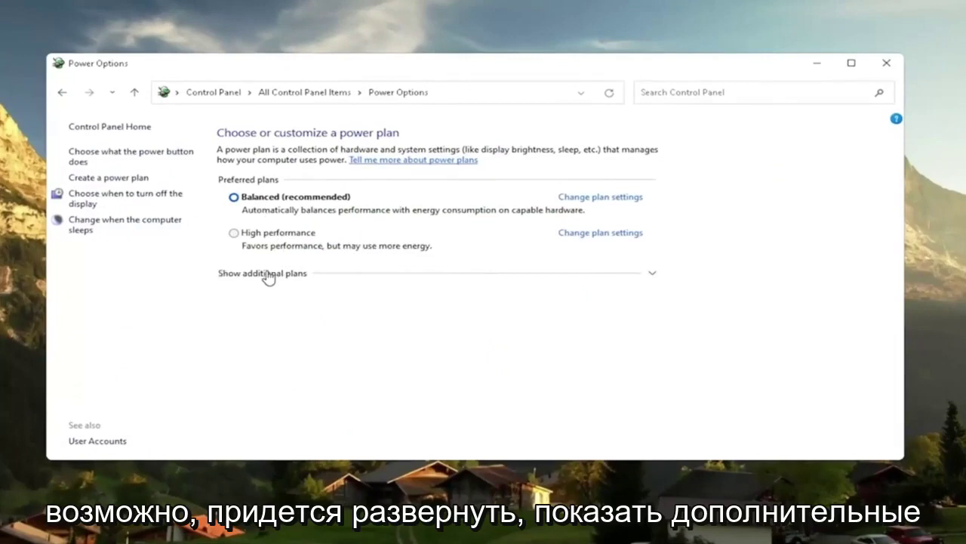
left_click(268, 275)
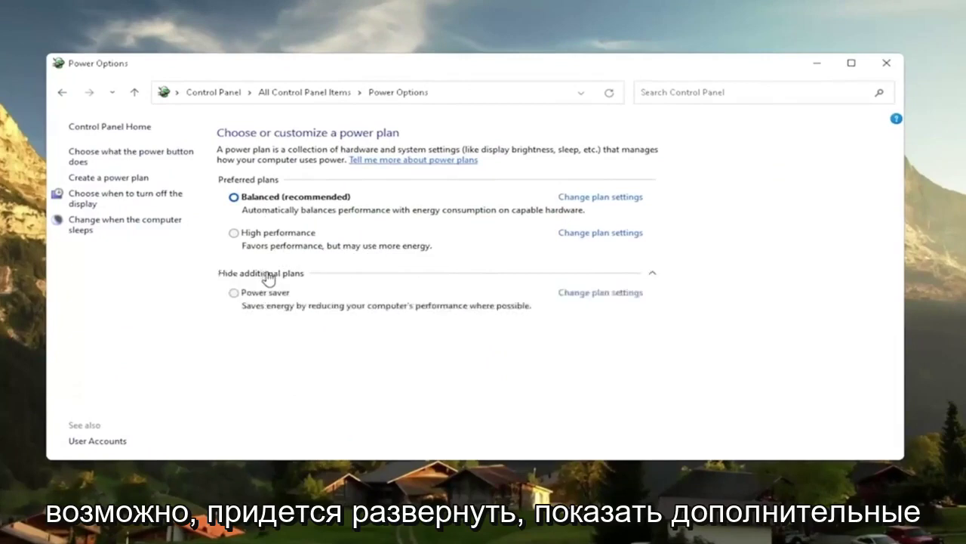
left_click(236, 235)
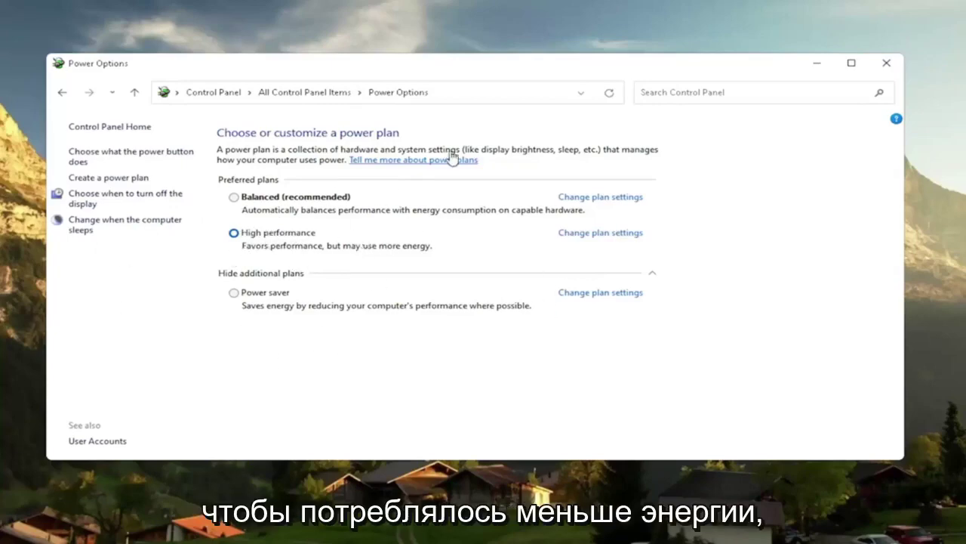
left_click(883, 66)
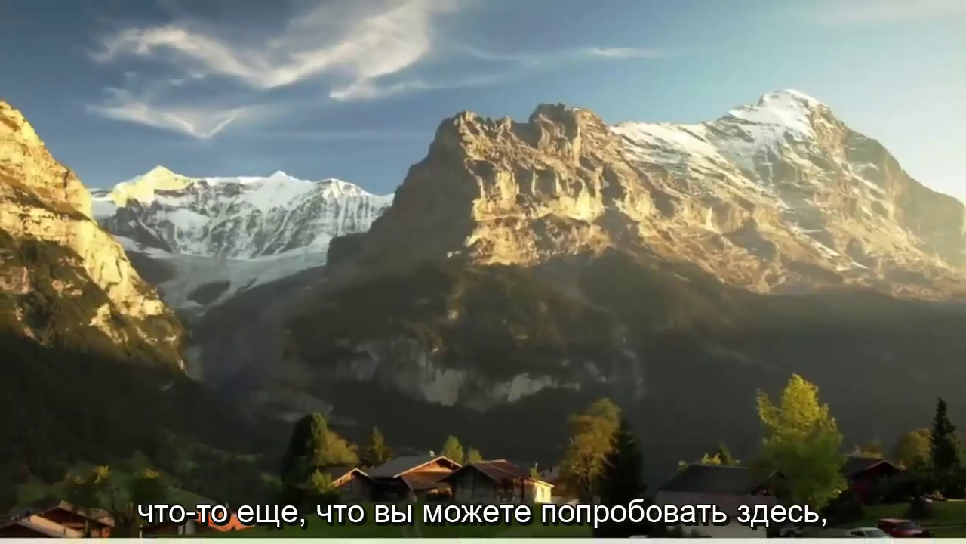
Step: Run Disk Cleanup on drive C: including system files and permanently delete the checked files
left_click(398, 540)
type("d")
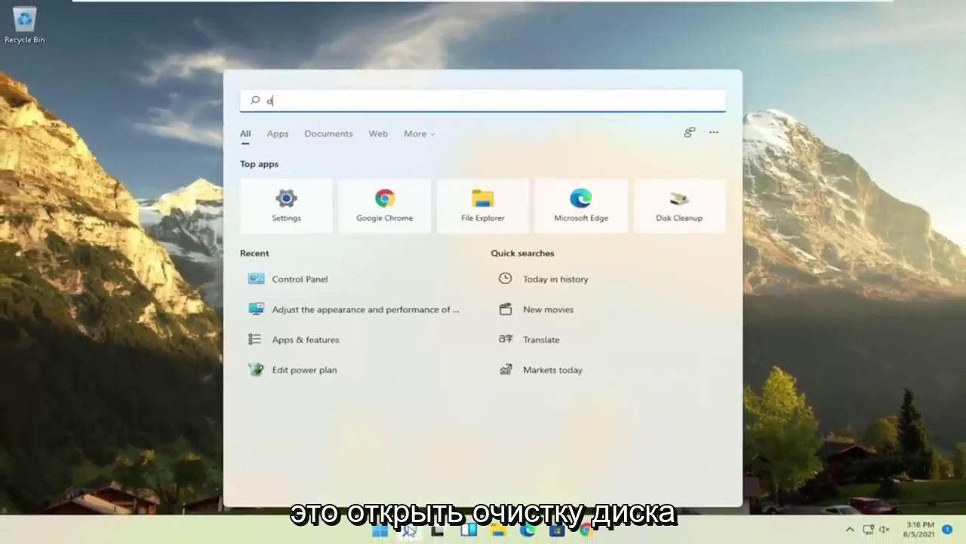
type("isk clean")
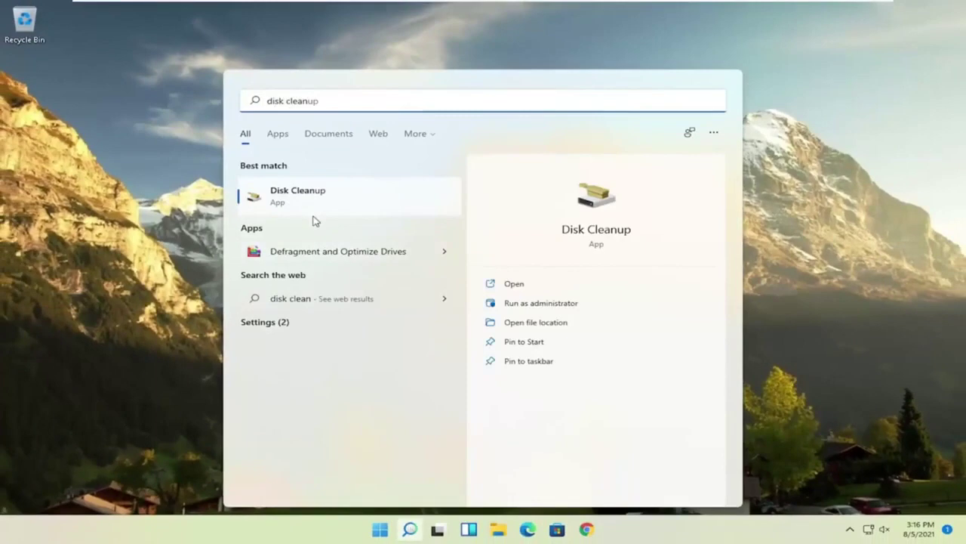
left_click(295, 193)
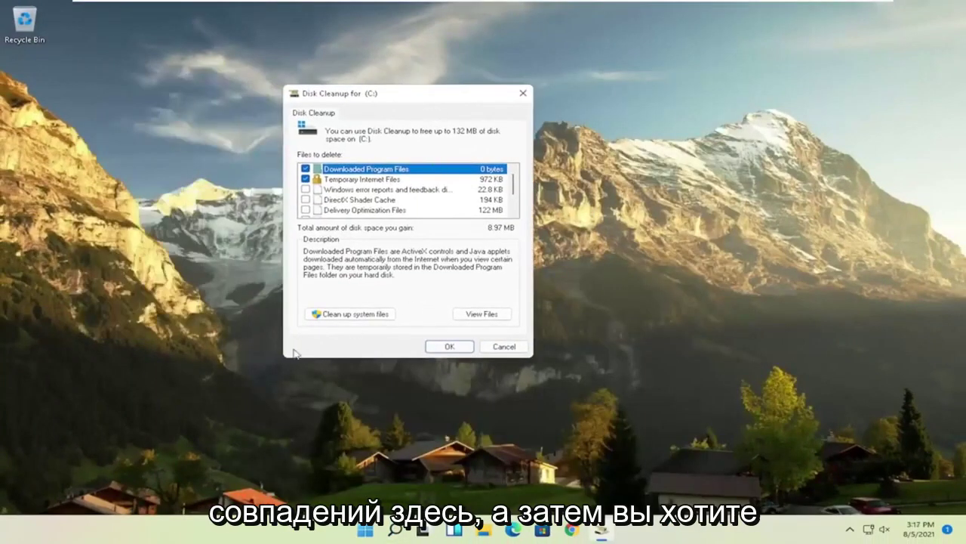
left_click(345, 313)
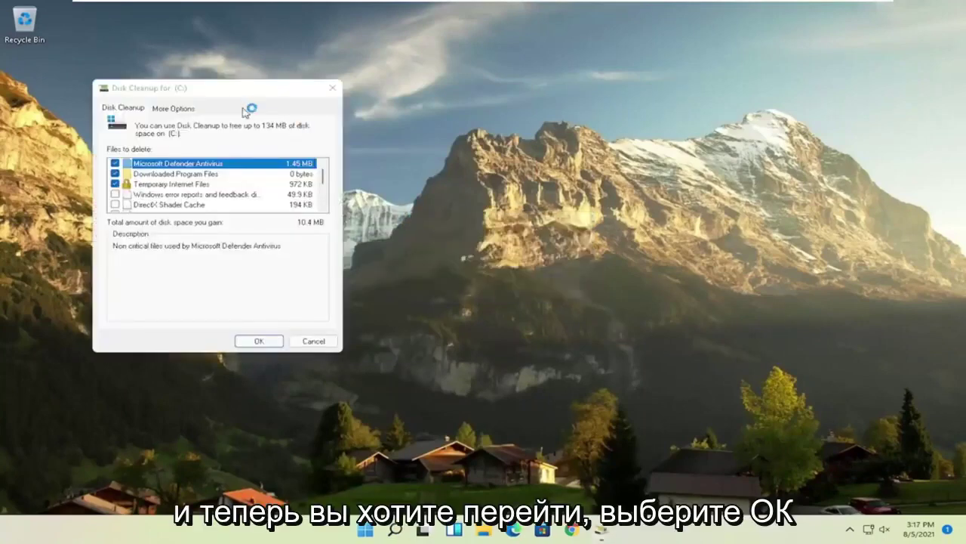
left_click(465, 350)
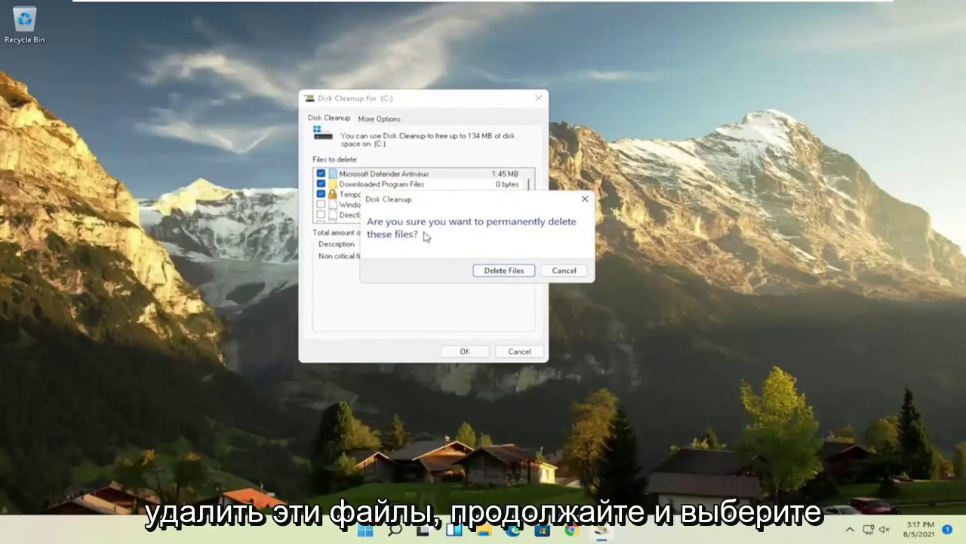
left_click(504, 270)
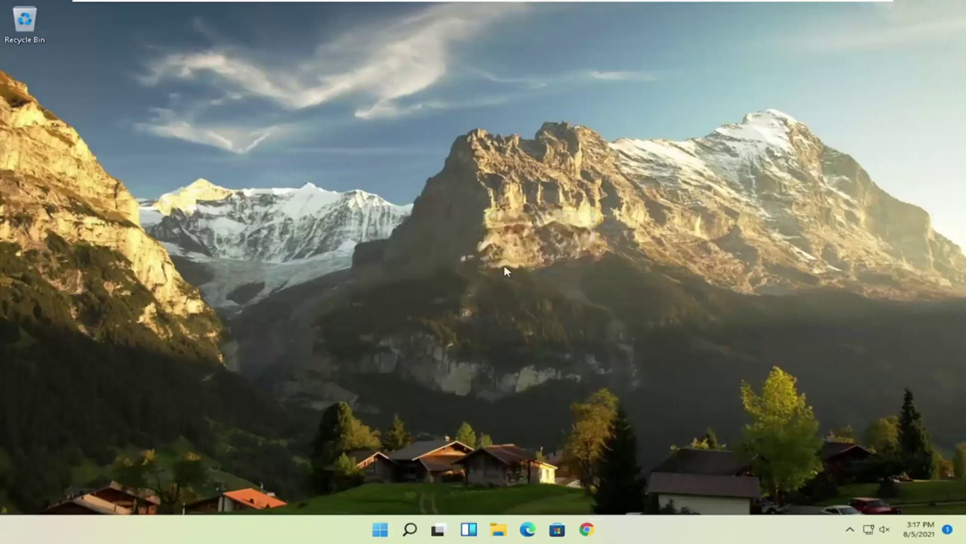
Step: Open Optimize Drives via a 'defrag' search, optimize drive C:, and close it when done
left_click(411, 529)
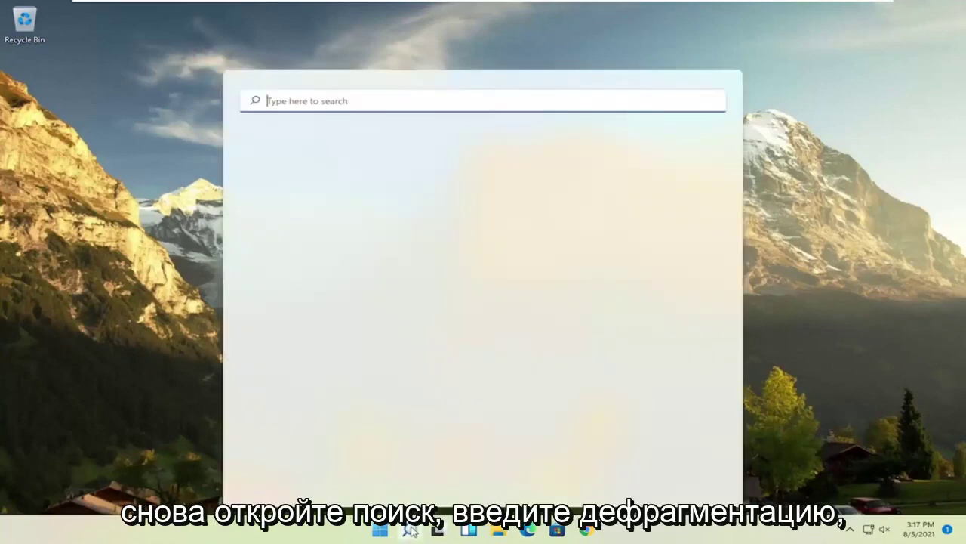
type("disk")
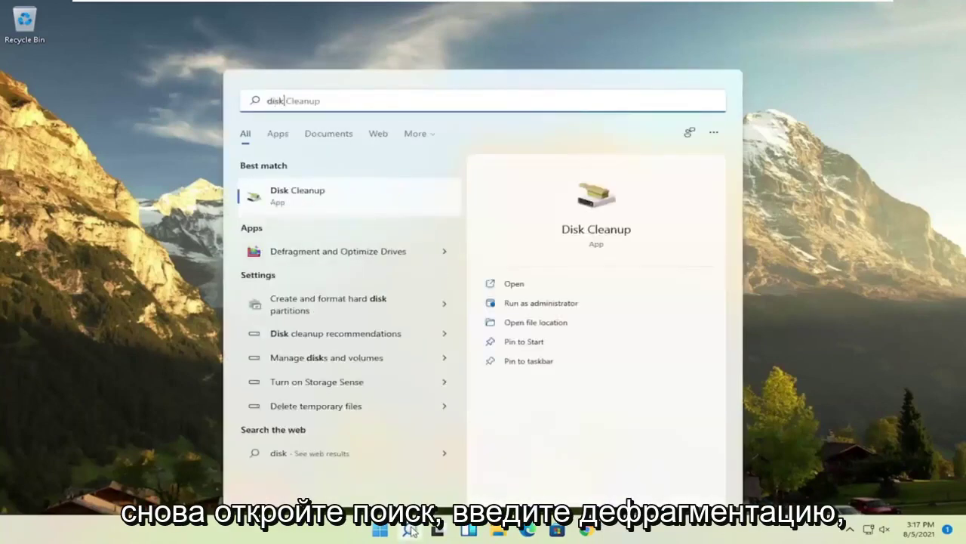
key("BackSpace")
key("BackSpace")
key("BackSpace")
key("BackSpace")
type("efrag")
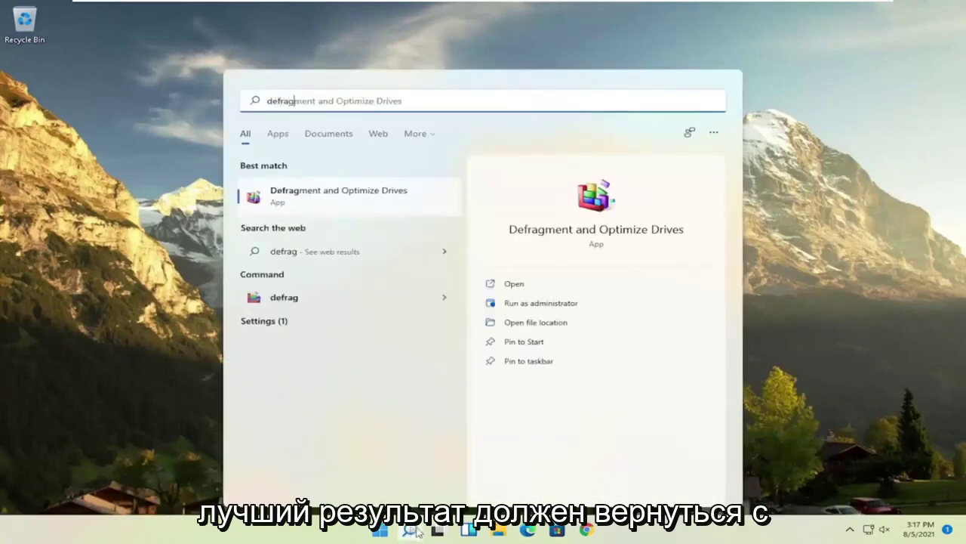
left_click(351, 203)
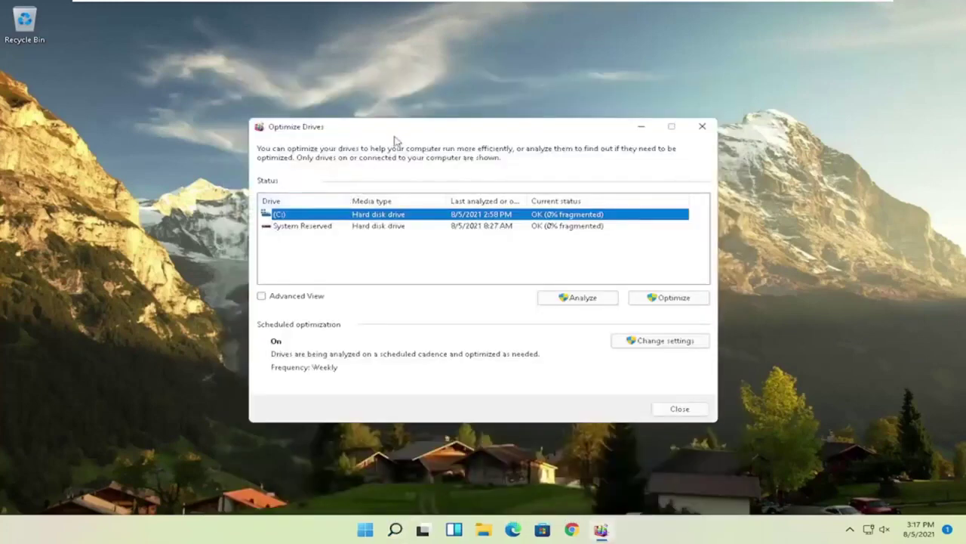
left_click_drag(398, 126, 383, 101)
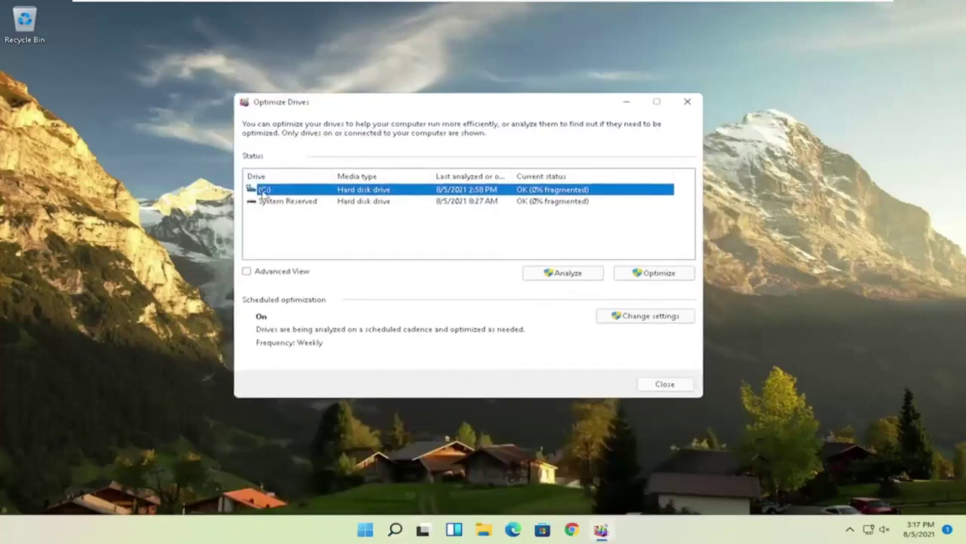
left_click(271, 201)
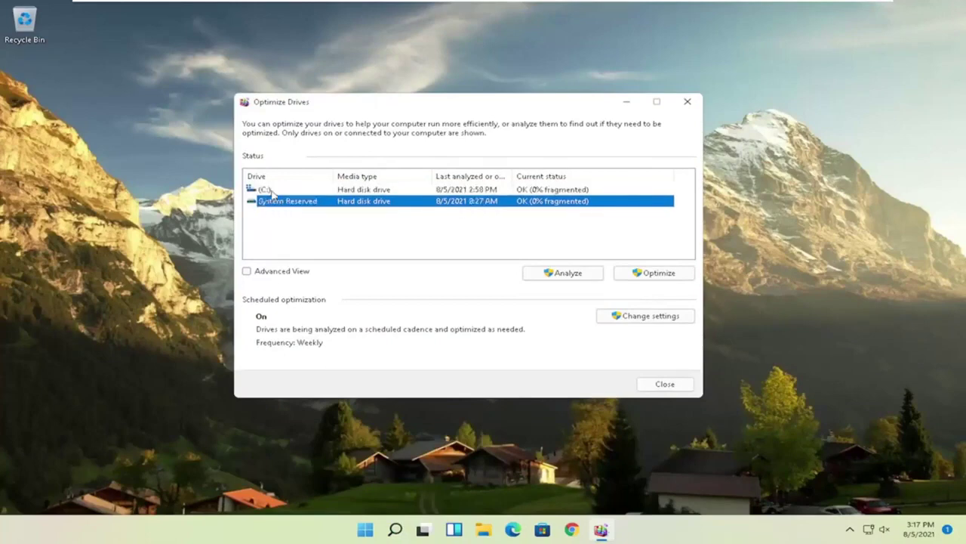
left_click(274, 189)
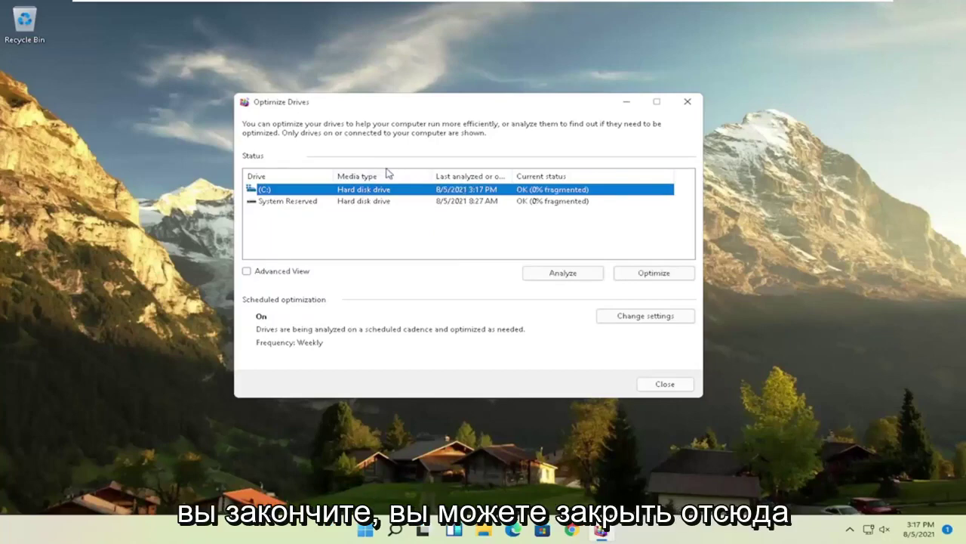
left_click(687, 101)
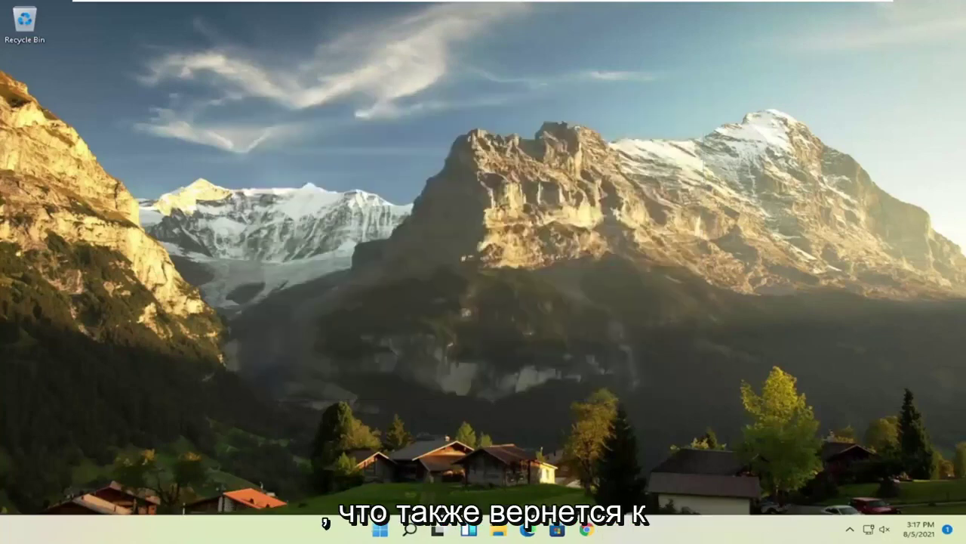
Step: Run Command Prompt as administrator from a 'cmd' search and approve the UAC prompt
left_click(410, 528)
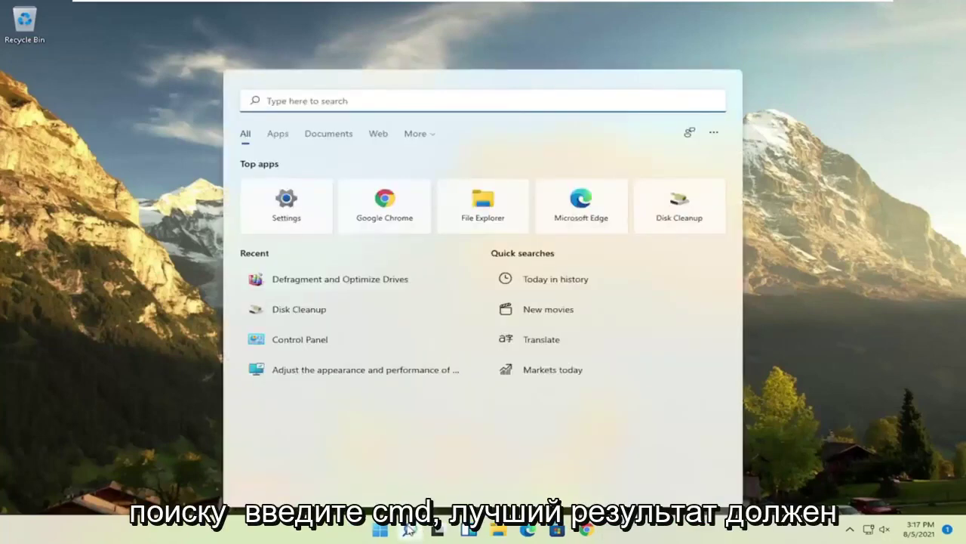
type("cmd")
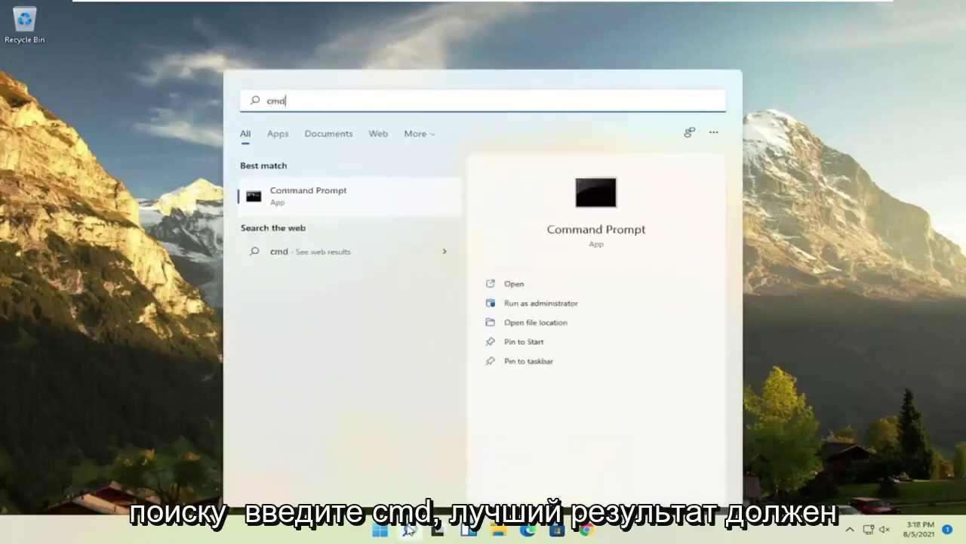
right_click(306, 197)
left_click(361, 208)
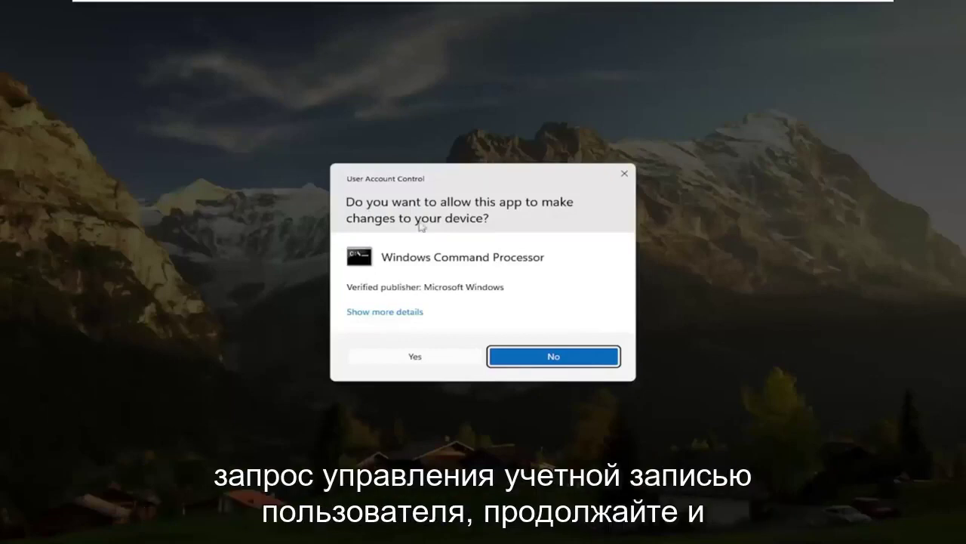
left_click(420, 357)
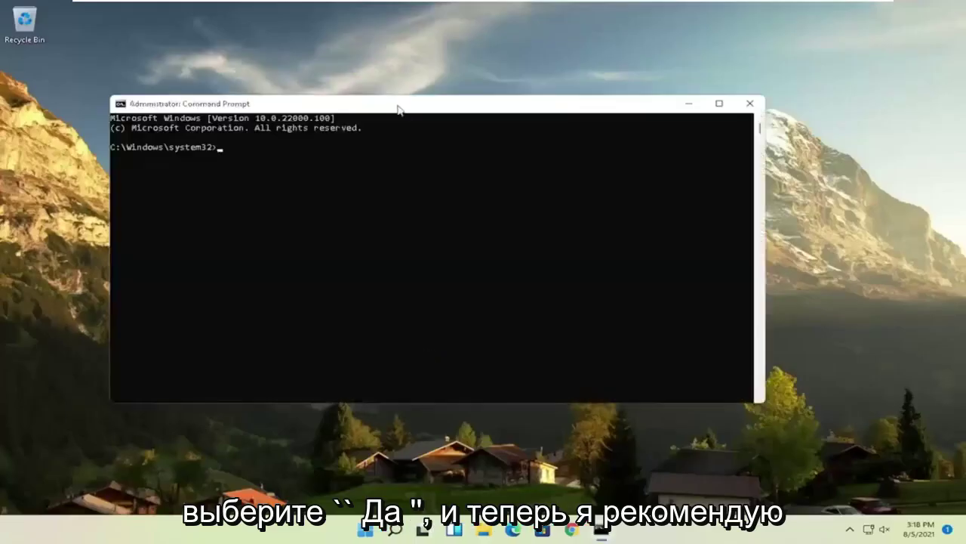
Step: Run sfc /scannow in the administrator Command Prompt to begin system file verification
left_click_drag(395, 106, 433, 88)
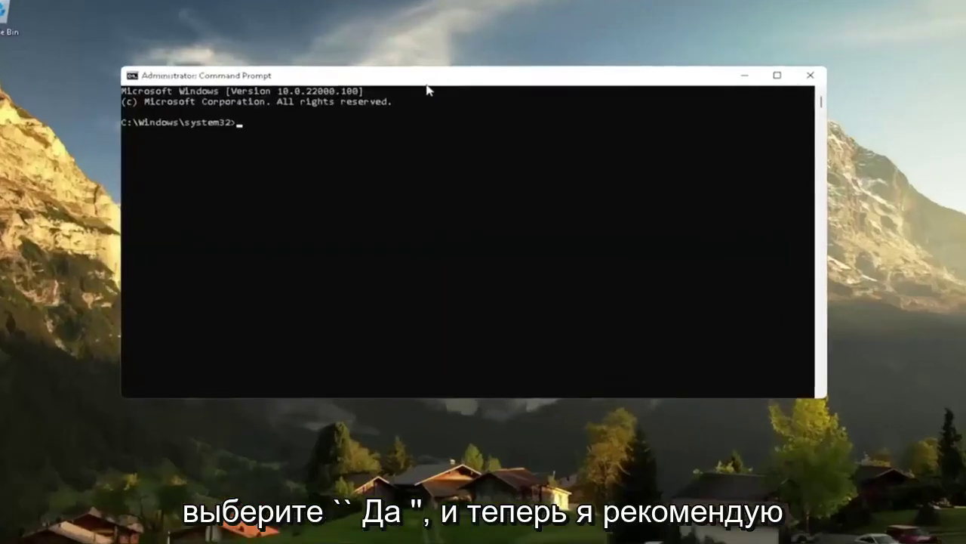
type("sfc")
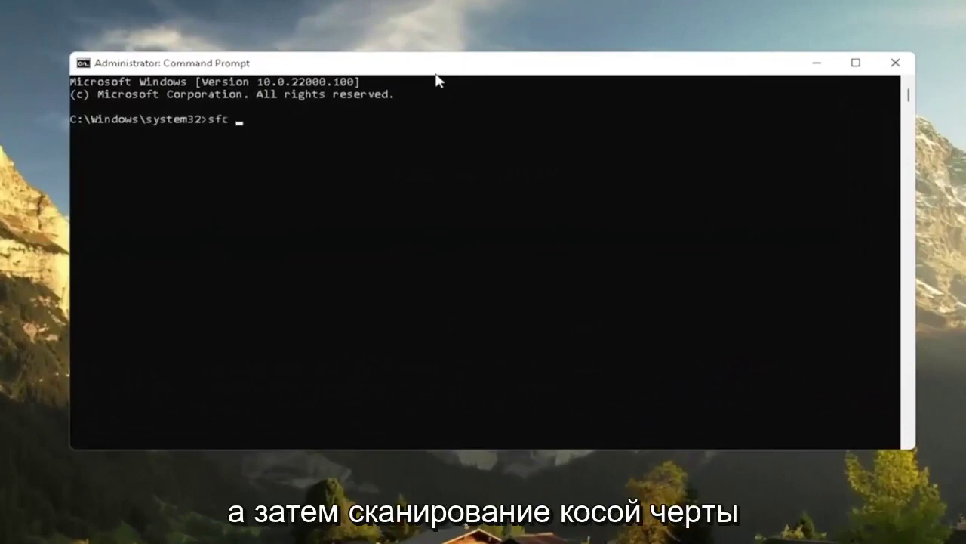
type(" /scannow")
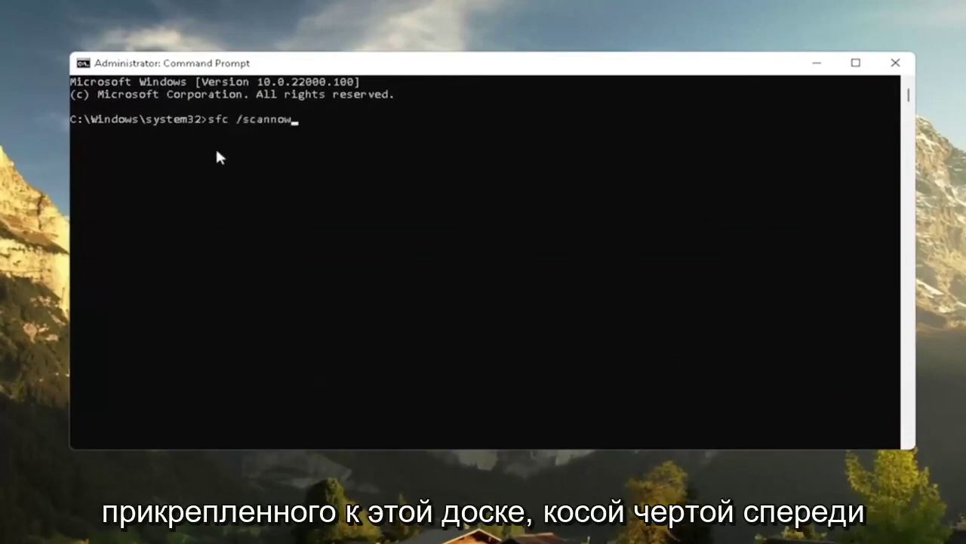
key("Return")
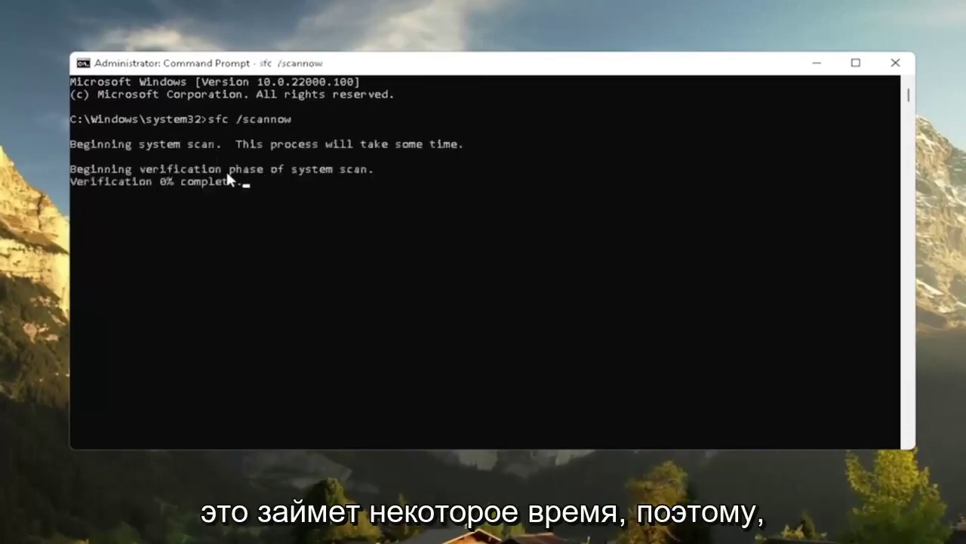